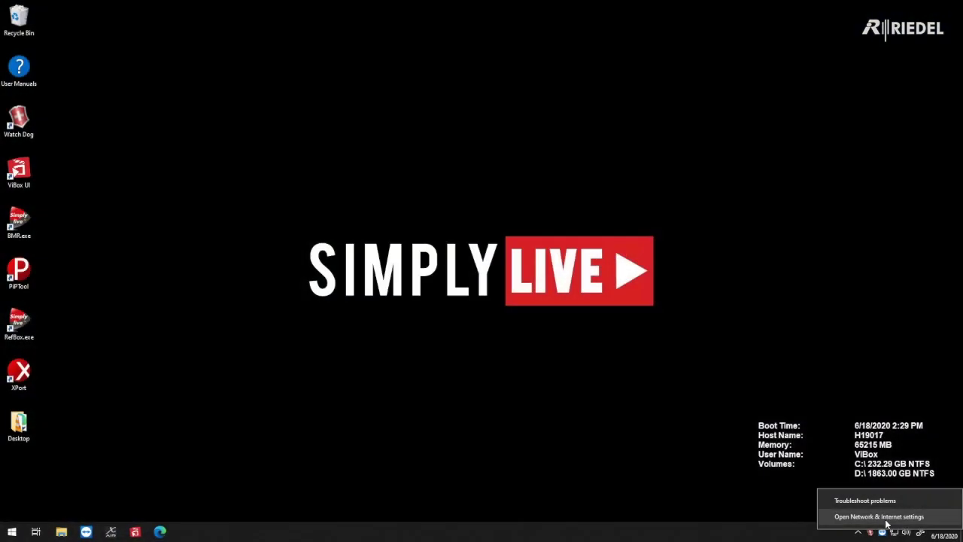
# - Open Windows Network & Internet settings from the tray network icon's menu
pyautogui.click(786, 390)
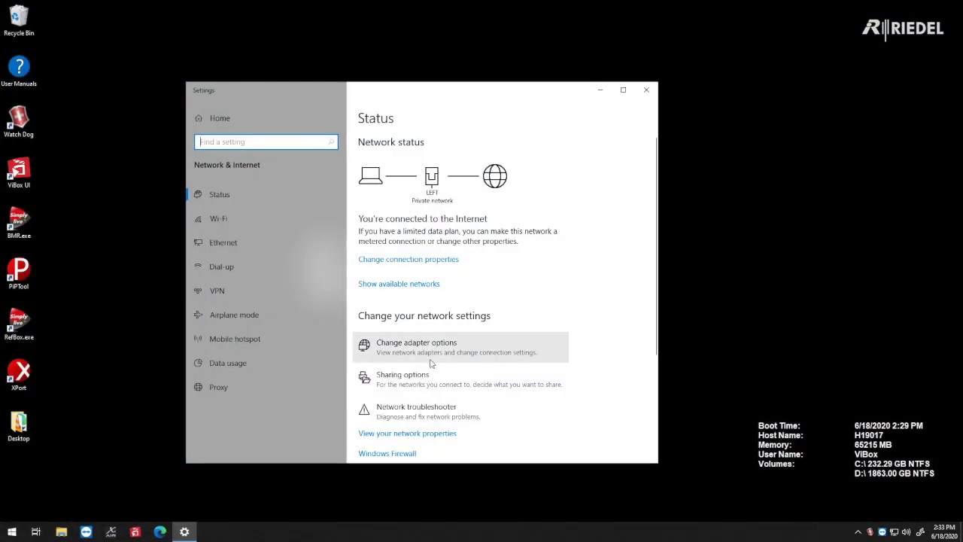
# - Give the LEFT adapter IPv4 192.168.1.122/255.255.255.0, gateway 192.168.1.1, DNS 8.8.8.8 and 8.8.4.4
pyautogui.click(443, 350)
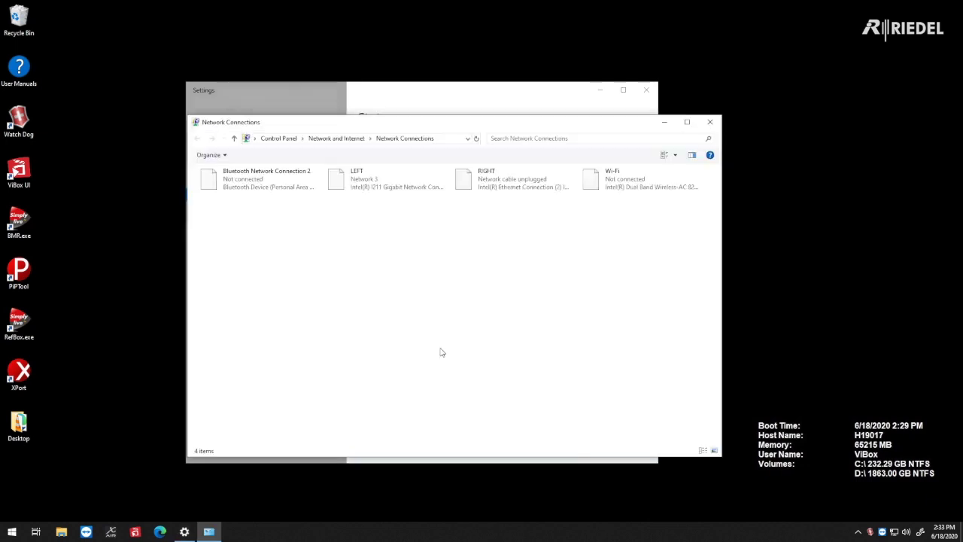
pyautogui.click(356, 188)
pyautogui.rightClick(362, 180)
pyautogui.click(391, 275)
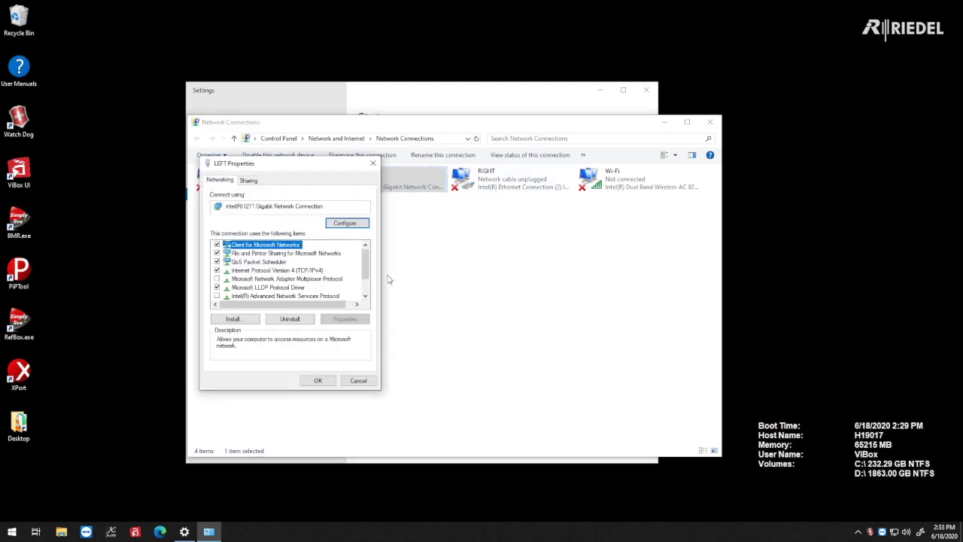
pyautogui.click(256, 271)
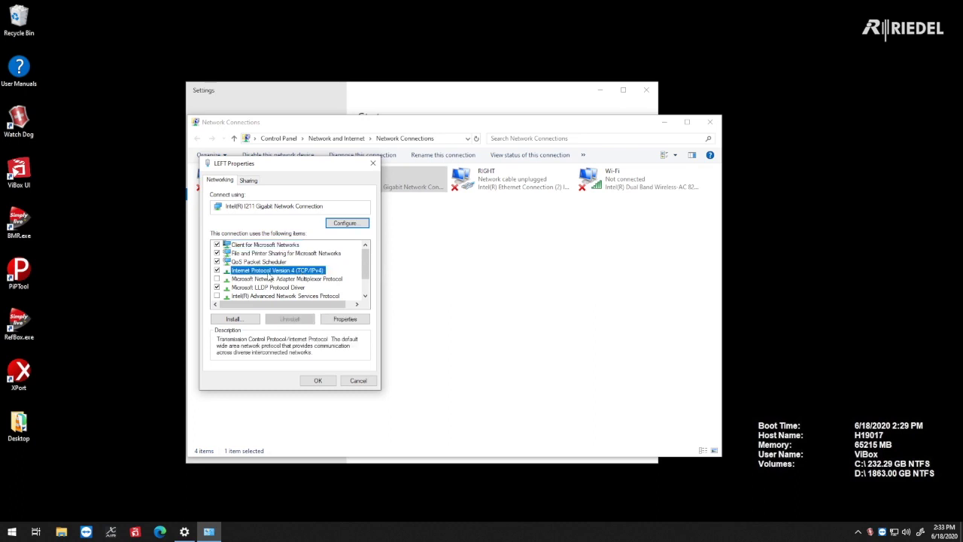
pyautogui.click(343, 319)
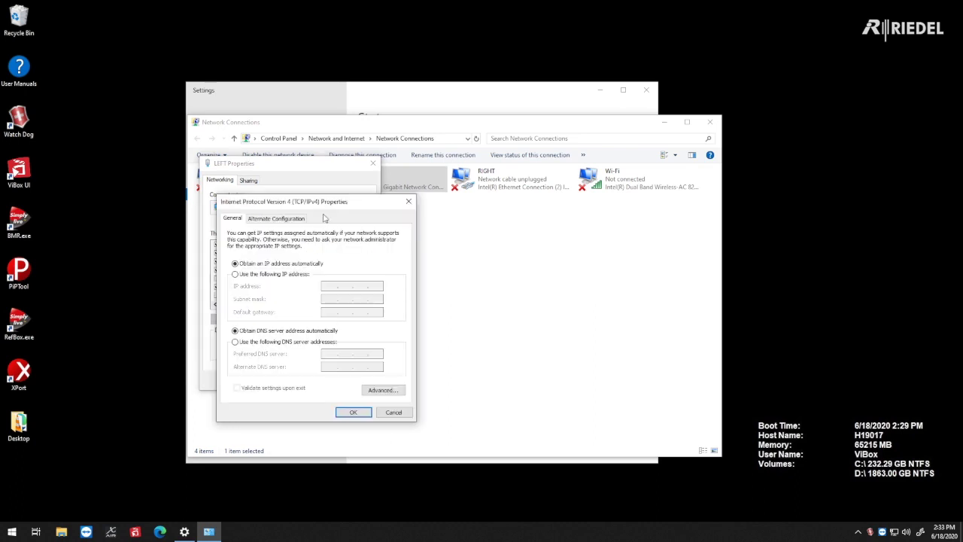
pyautogui.moveTo(323, 207); pyautogui.dragTo(389, 210)
pyautogui.click(338, 278)
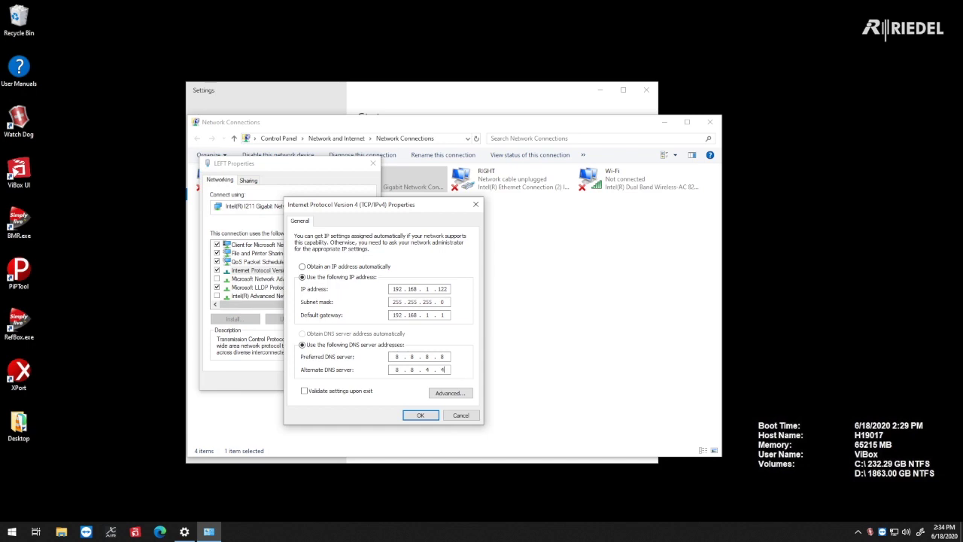
pyautogui.click(420, 415)
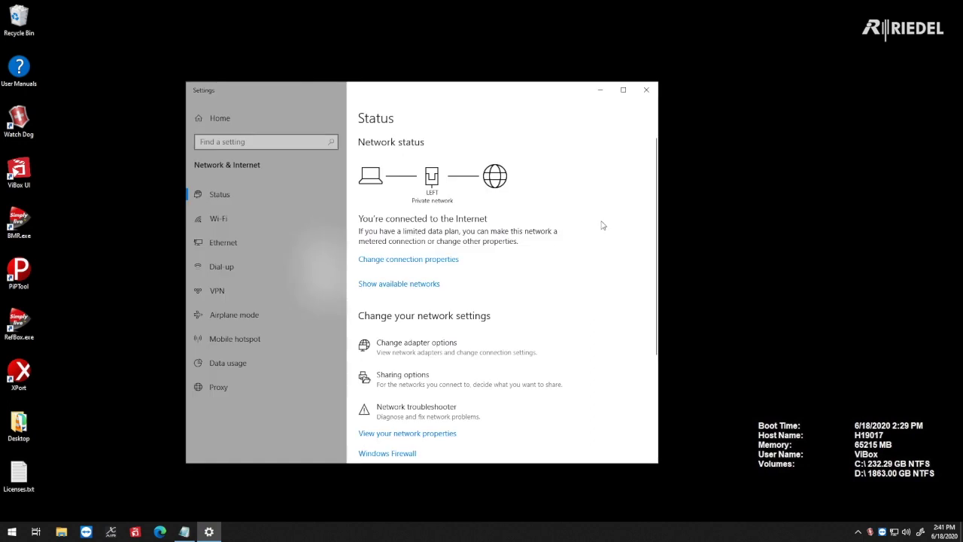
# - Turn off Windows Defender Firewall for the Domain network
pyautogui.scroll(-2, 496, 294)
pyautogui.click(391, 396)
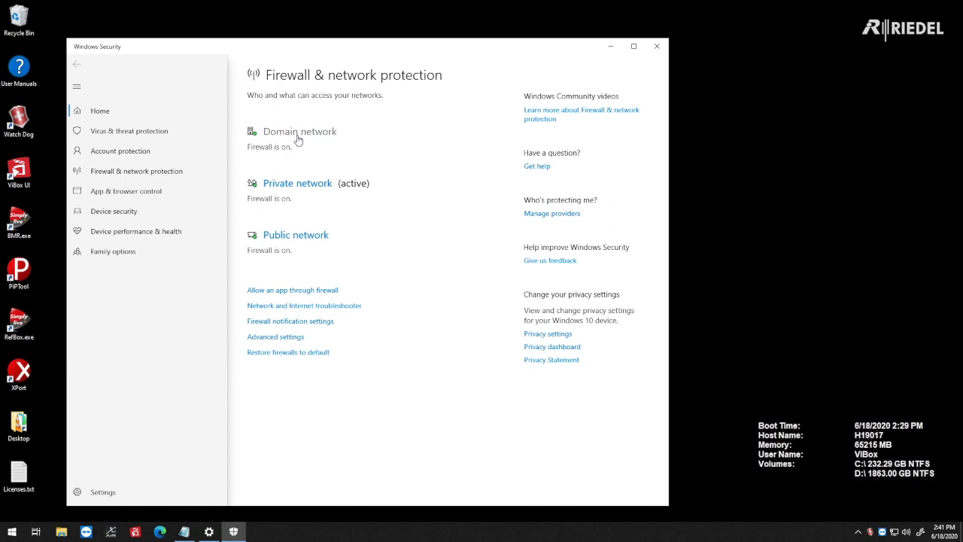
pyautogui.click(299, 135)
pyautogui.click(258, 238)
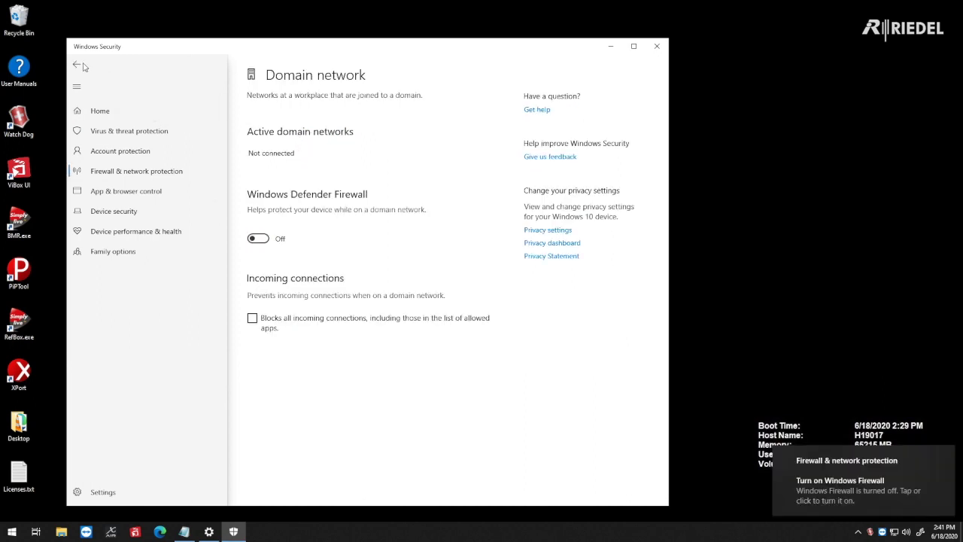
# - Turn off Windows Defender Firewall for the Private and Public networks
pyautogui.click(76, 64)
pyautogui.click(290, 193)
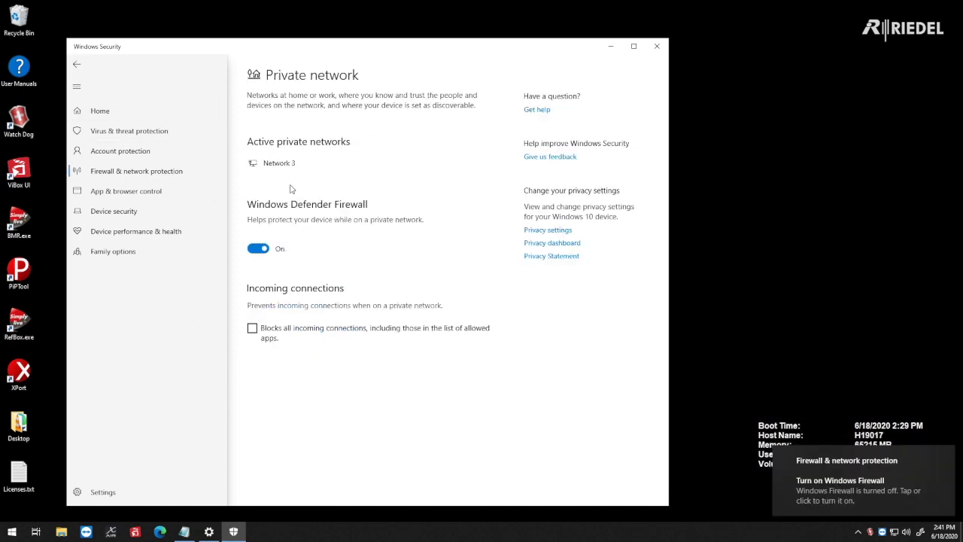
pyautogui.click(256, 248)
pyautogui.click(76, 63)
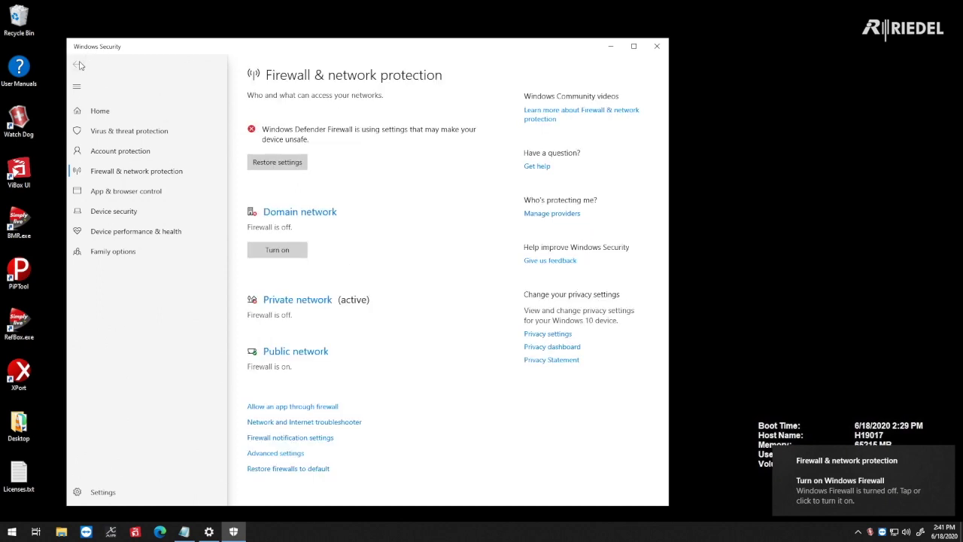
pyautogui.click(298, 359)
pyautogui.click(257, 248)
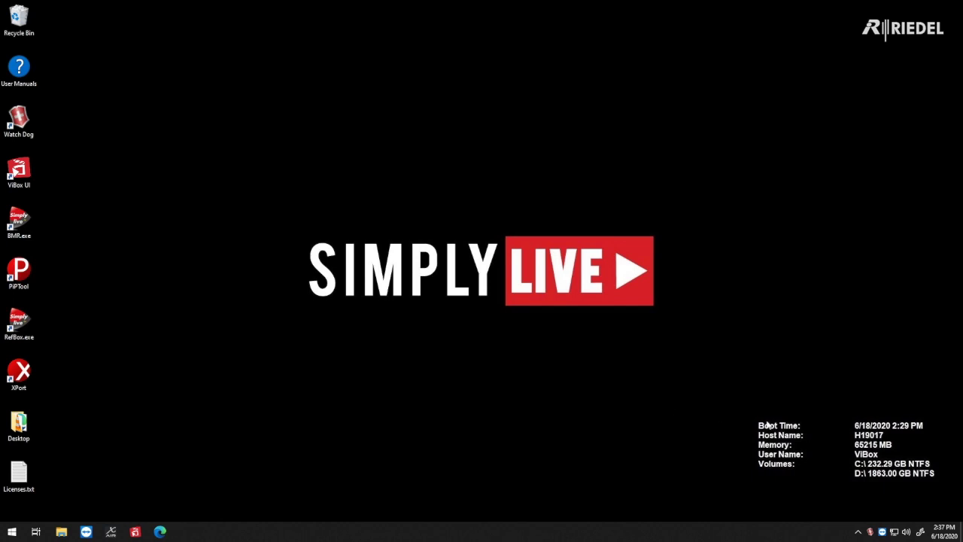
# - Launch WatchDog and add the first license key copied from Licenses.txt
pyautogui.doubleClick(871, 534)
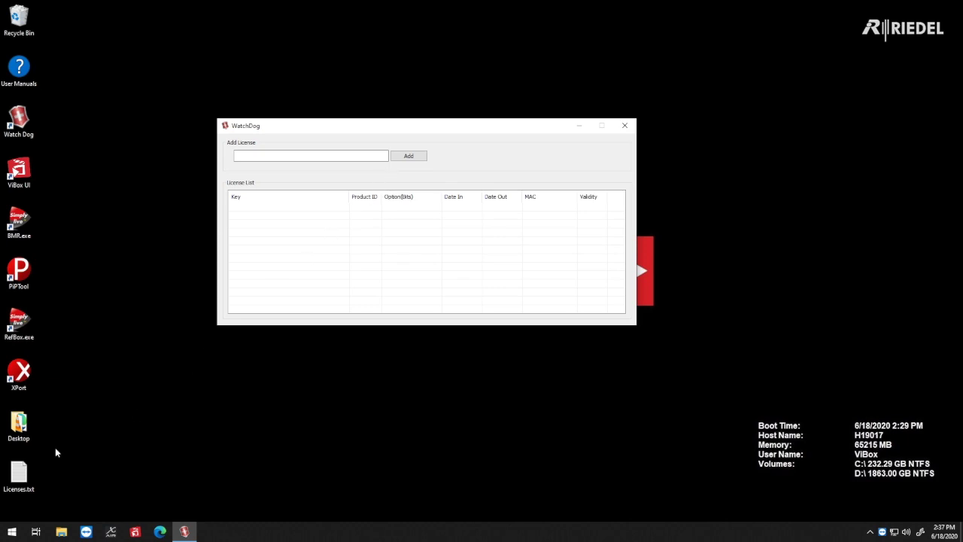
pyautogui.doubleClick(19, 474)
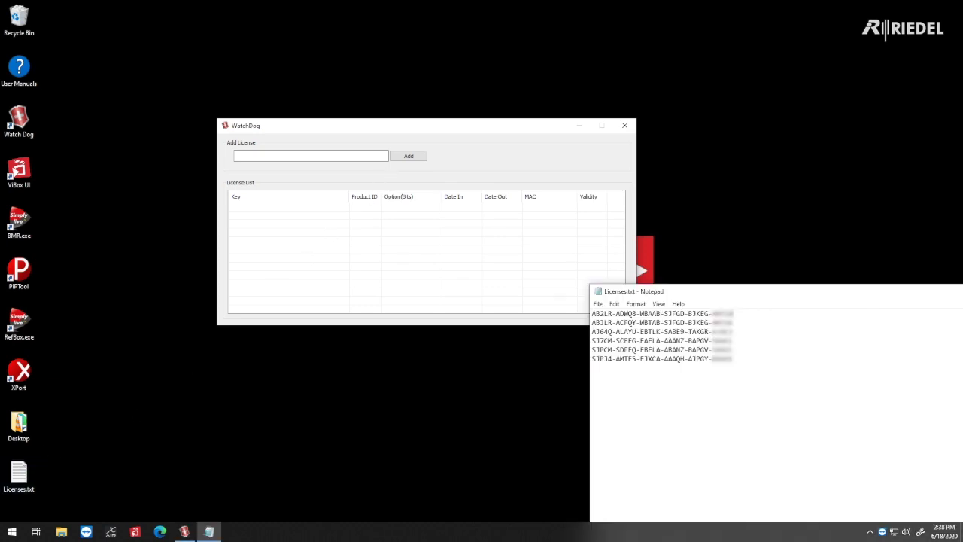
pyautogui.moveTo(734, 313); pyautogui.dragTo(592, 313)
pyautogui.hotkey('ctrl', 'c')
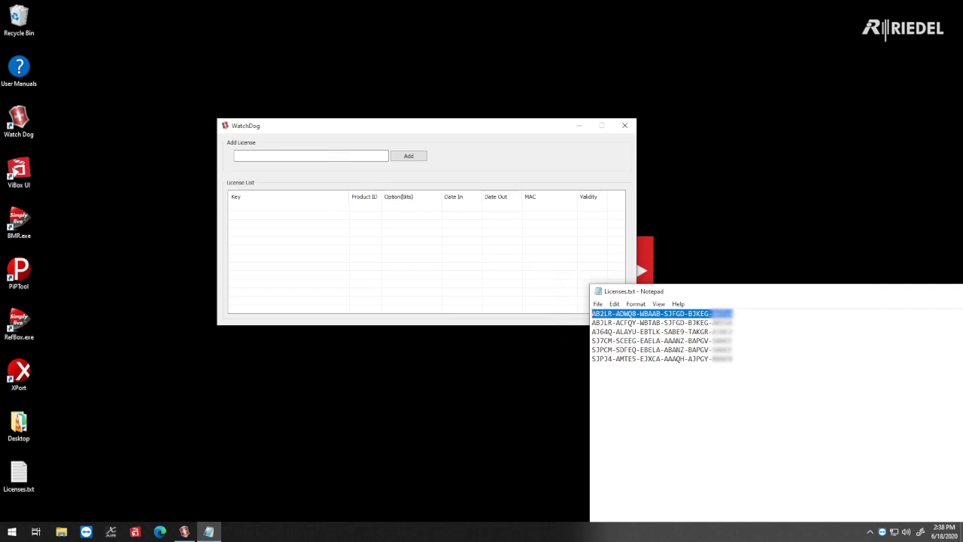
pyautogui.hotkey('alt', 'Tab')
pyautogui.hotkey('ctrl', 'v')
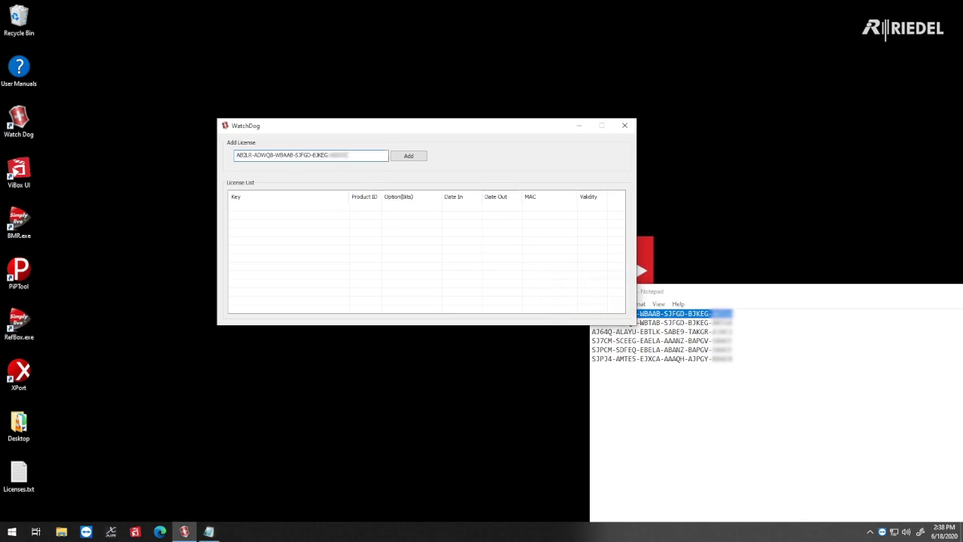
pyautogui.click(403, 161)
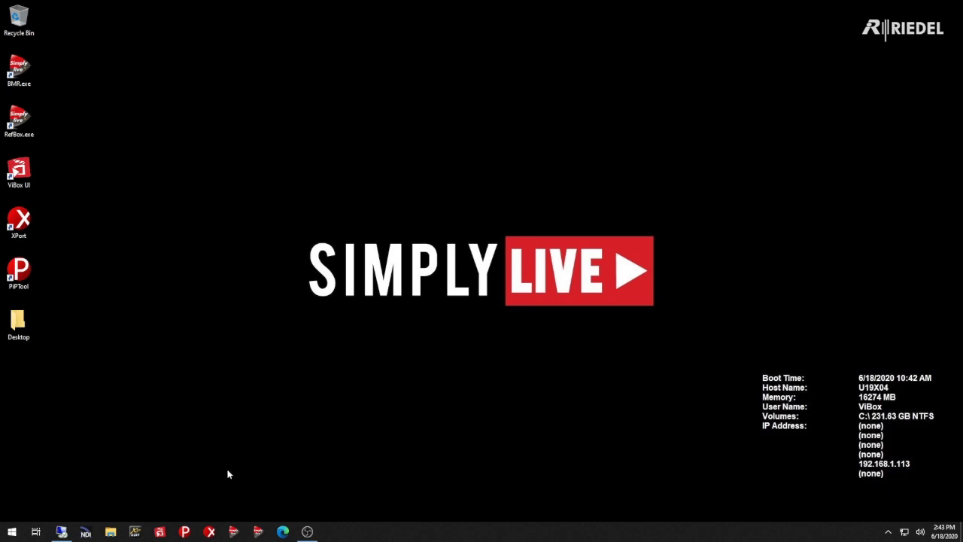
# - Launch the ViBox UI and confirm backend server IP 192.168.1.122
pyautogui.click(161, 533)
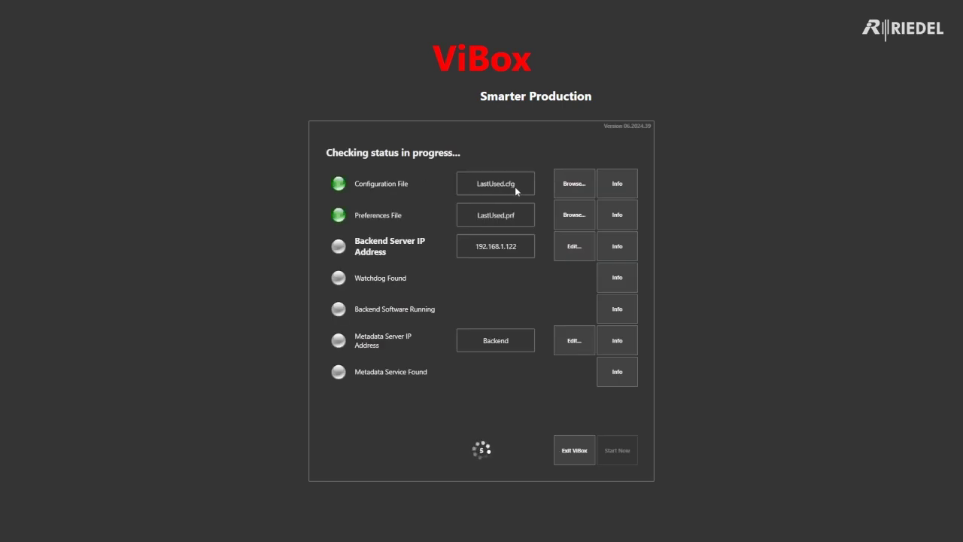
pyautogui.click(575, 248)
pyautogui.click(427, 274)
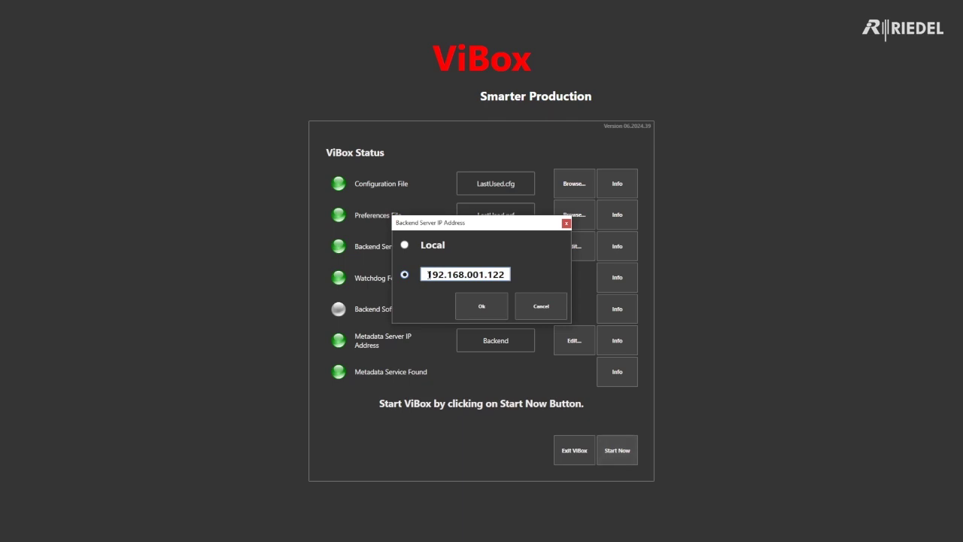
pyautogui.click(484, 304)
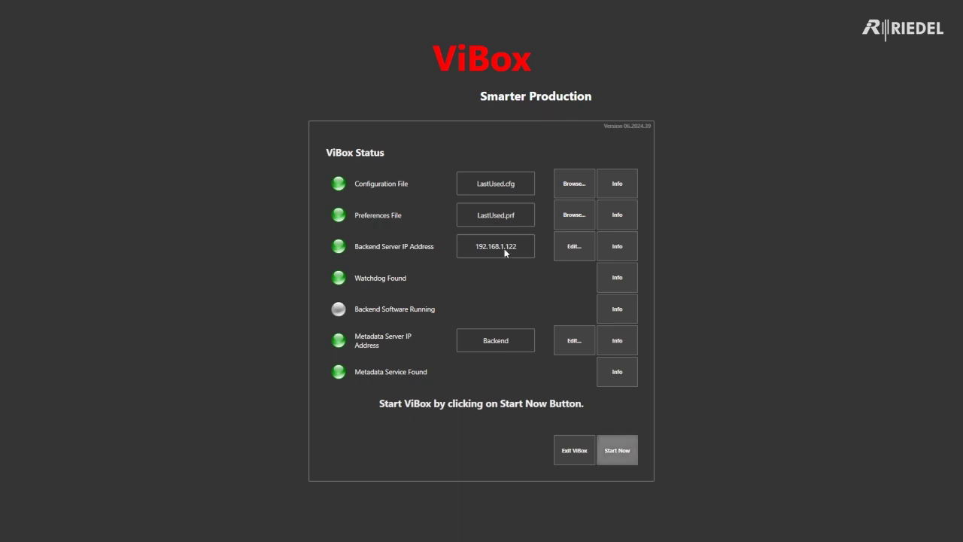
# - Reconfirm the backend address so status checks pass, then start ViBox
pyautogui.click(573, 247)
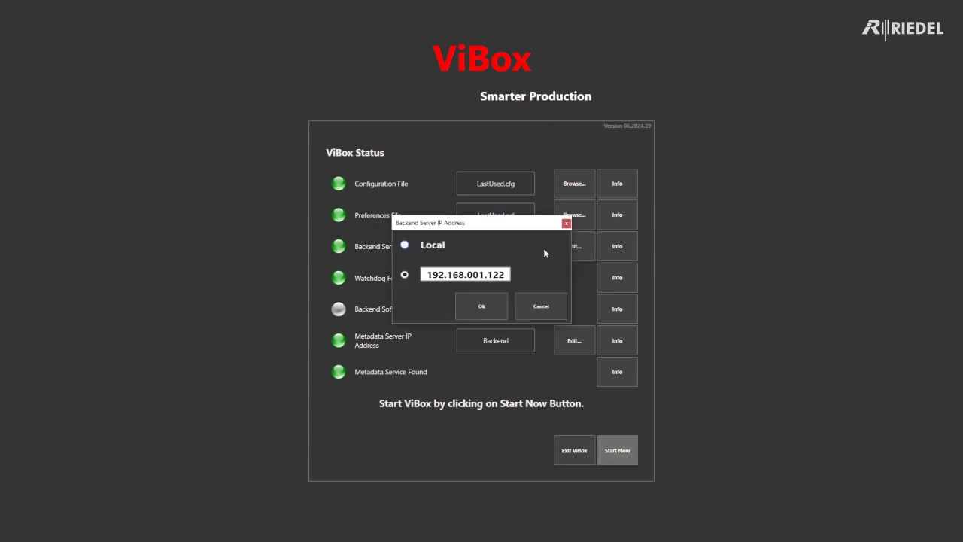
pyautogui.click(476, 305)
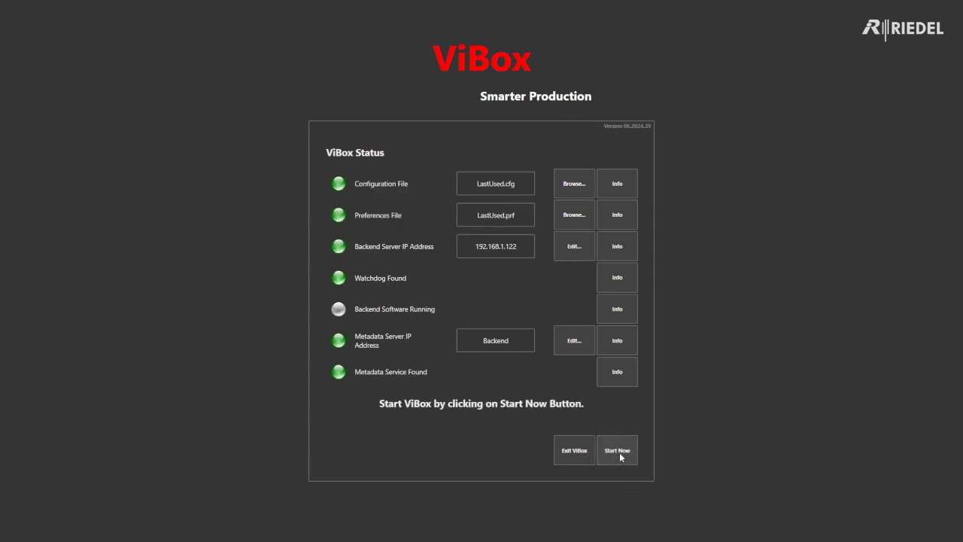
pyautogui.click(618, 451)
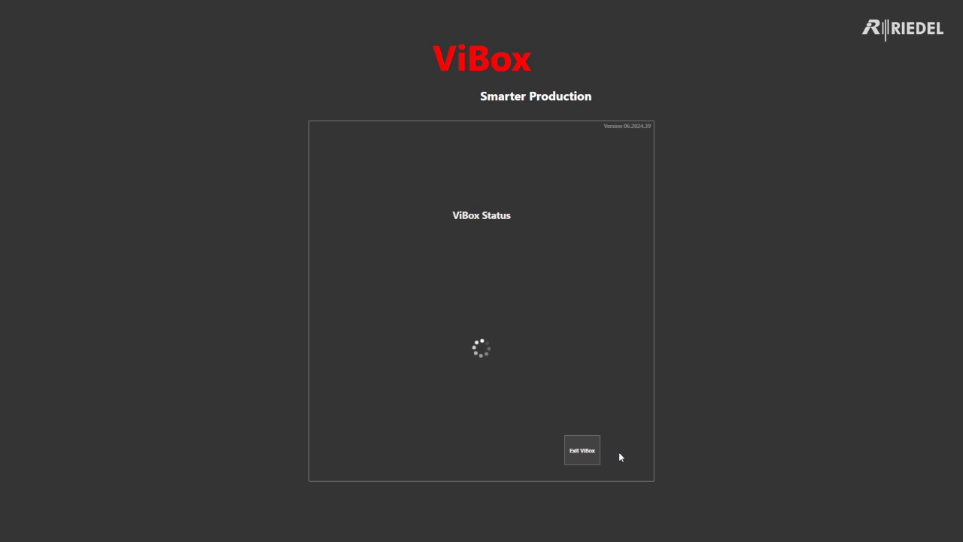